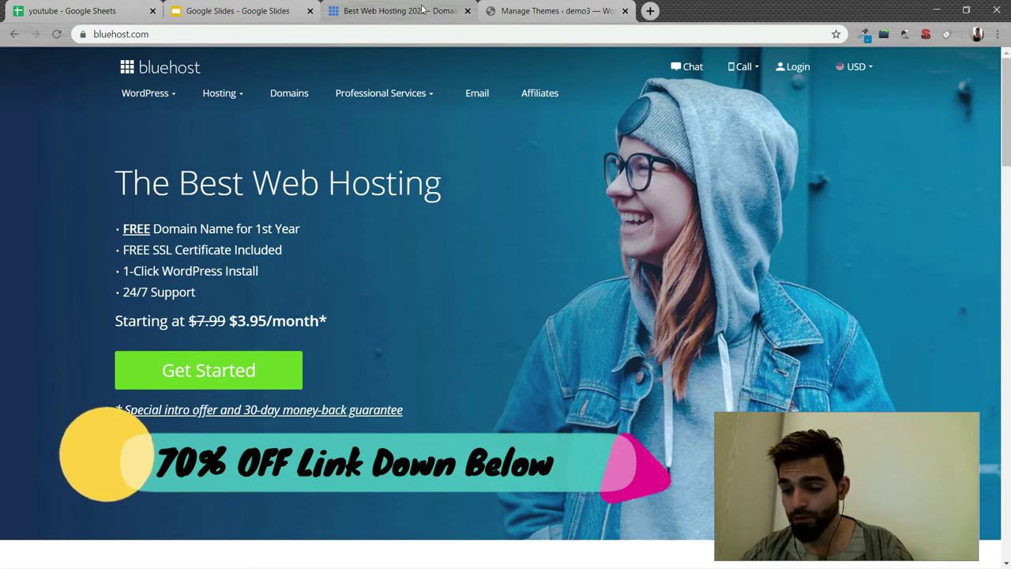
- Switch to the demo3 WordPress admin, open the Posts list in a separate tab and bring up the WPForms overview
mouse_move(361, 128)
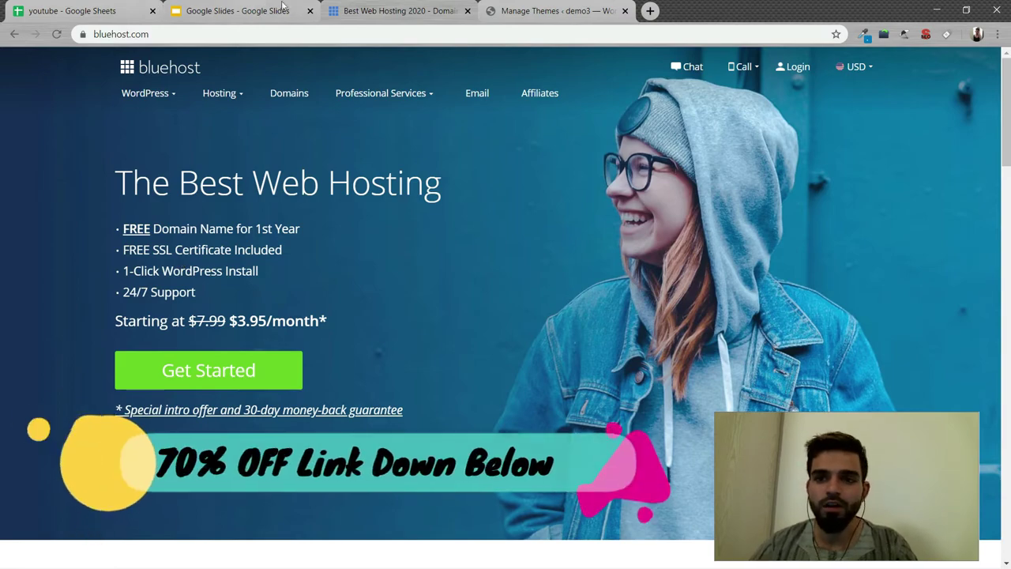
left_click(569, 8)
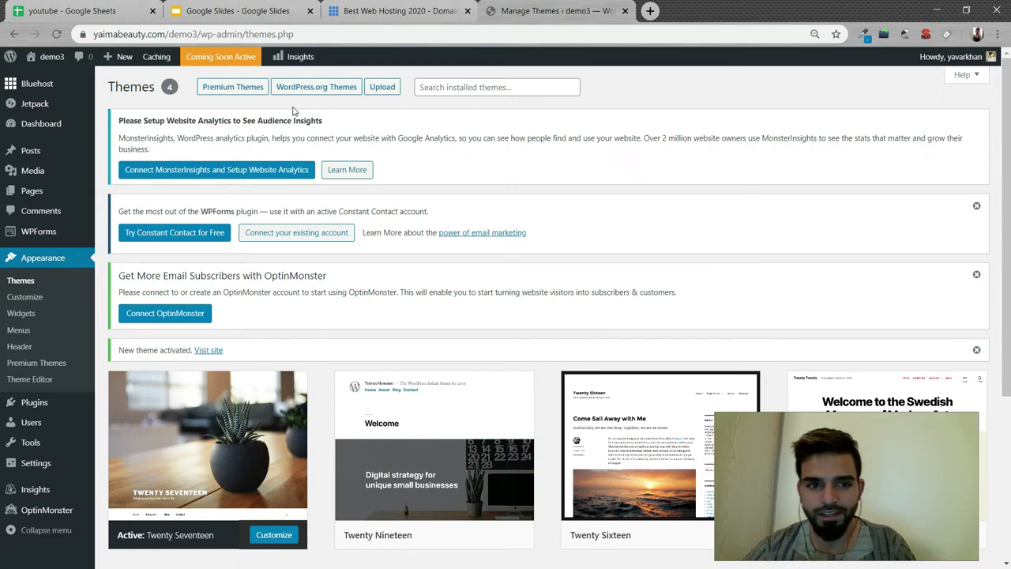
middle_click(41, 158)
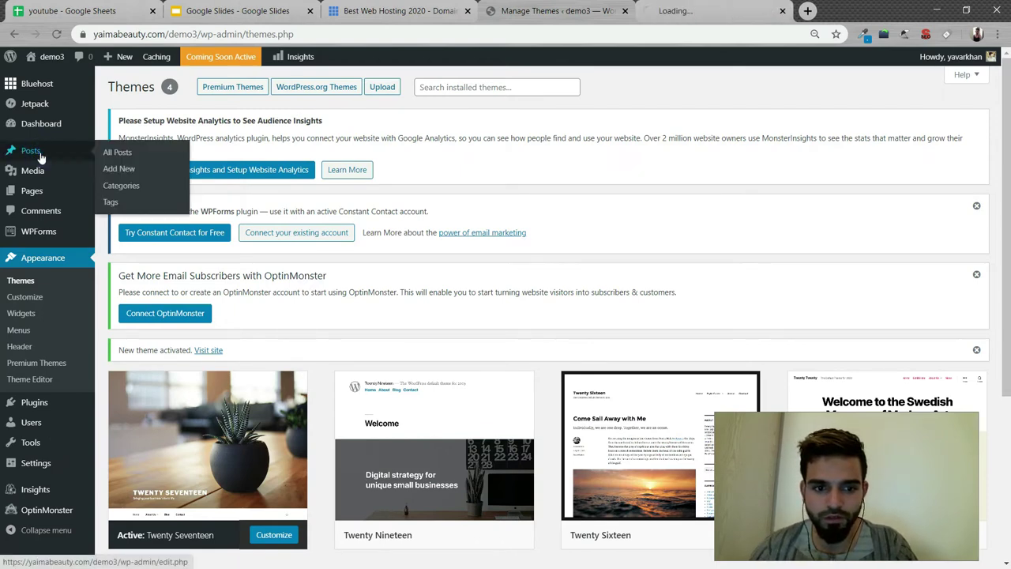
mouse_move(57, 498)
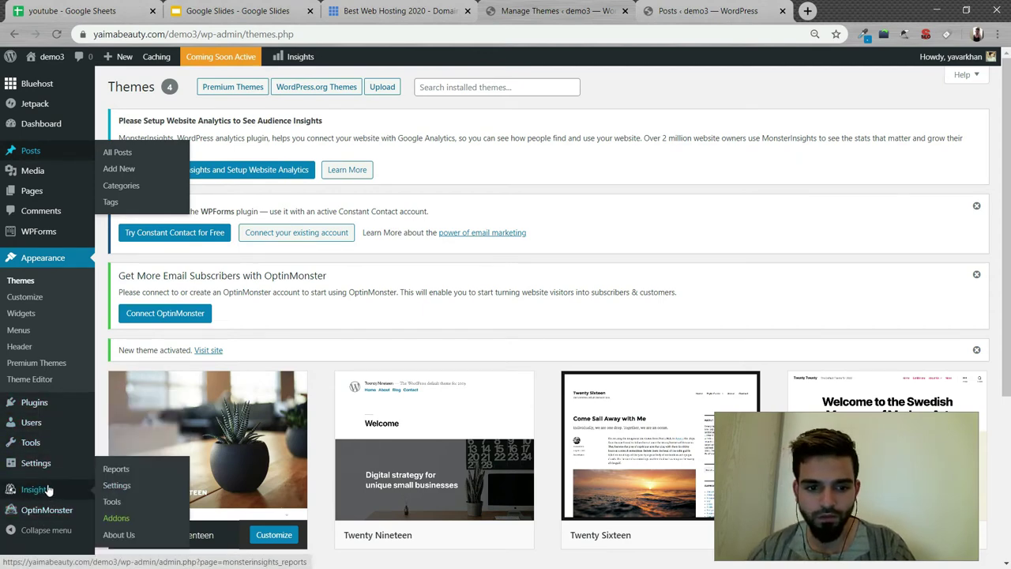
left_click(45, 237)
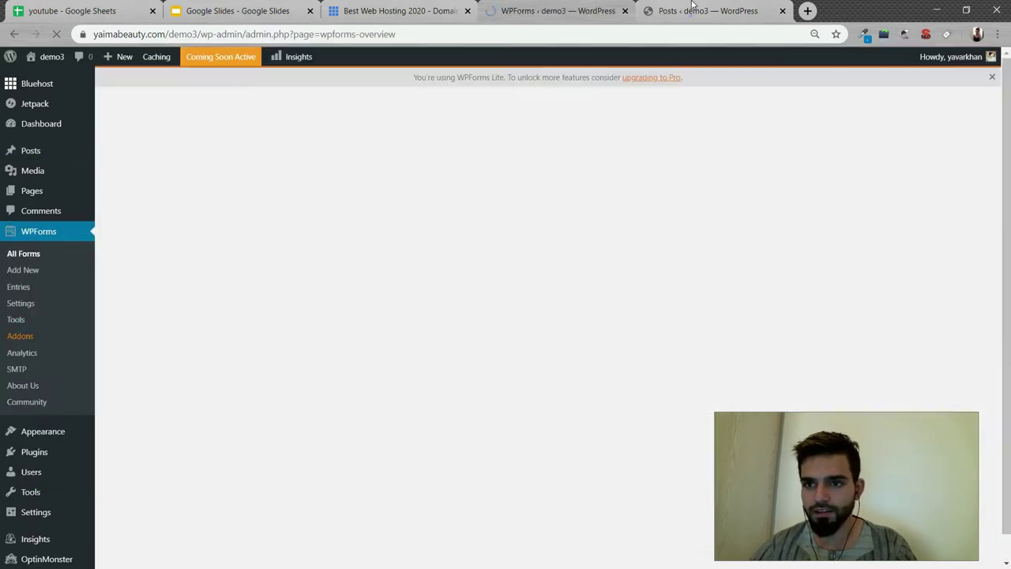
- Reload the list of all WPForms forms and copy the shortcode of the "sample" form
key("ctrl+Tab")
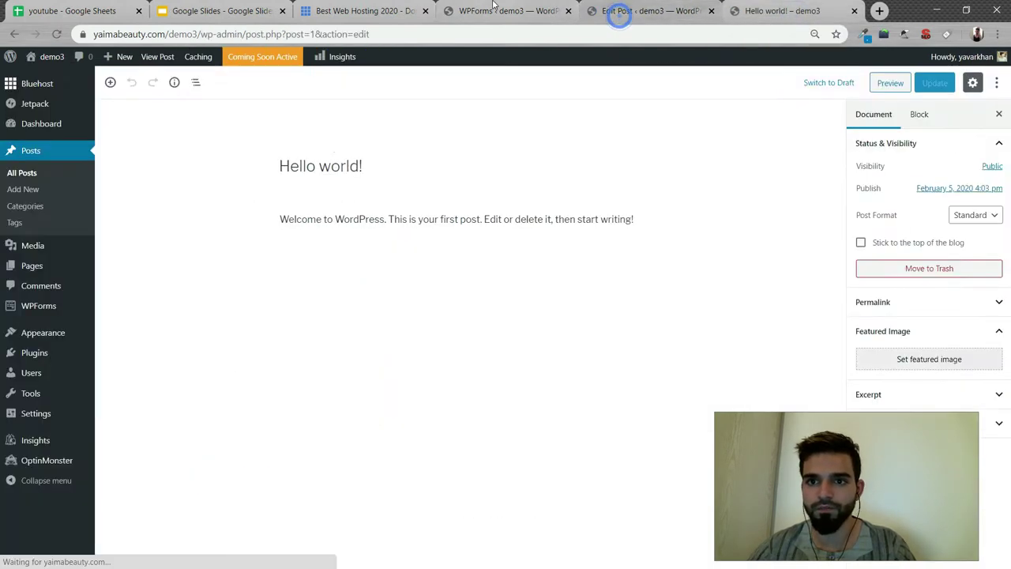
key("ctrl+shift+Tab")
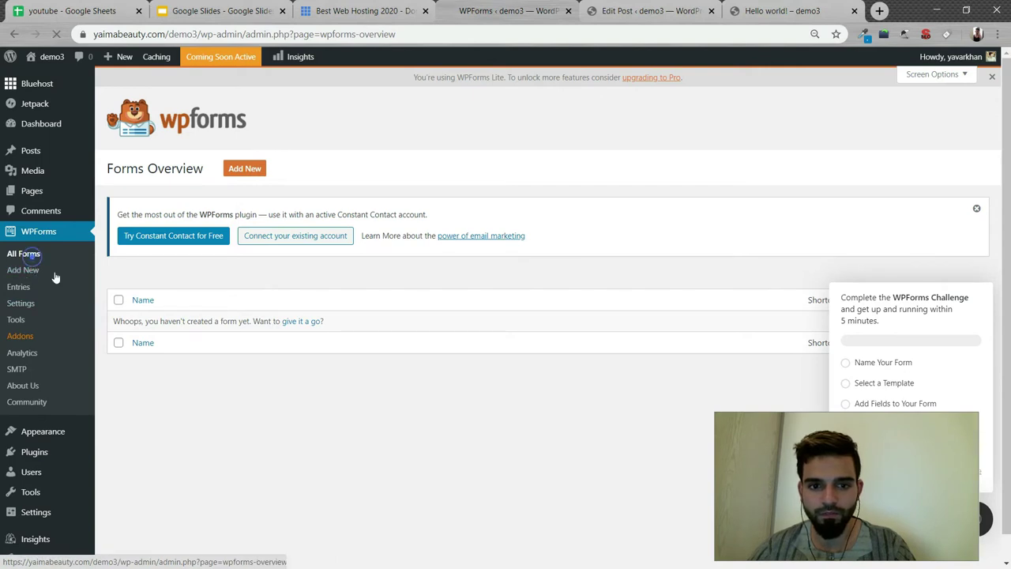
left_click(24, 254)
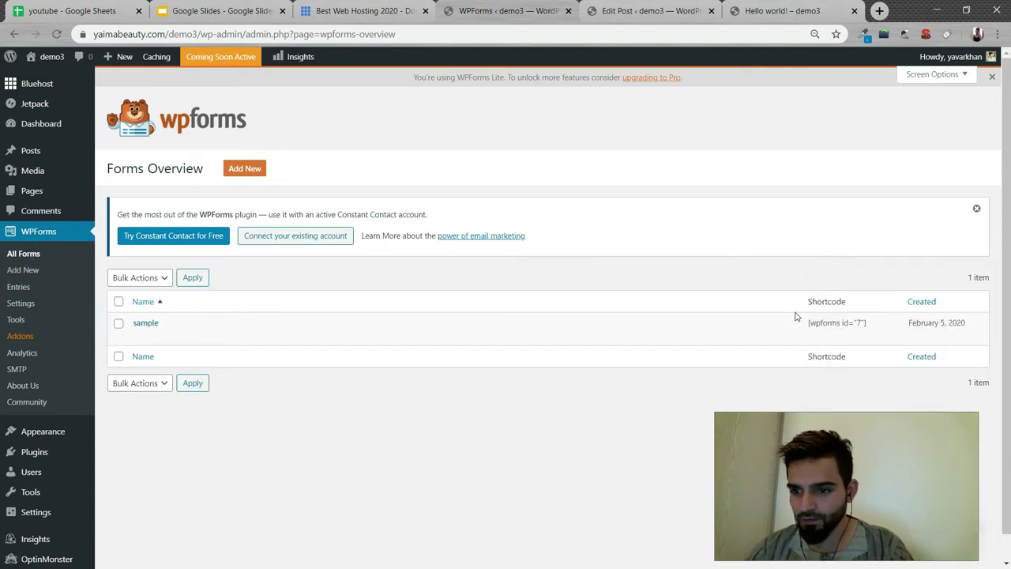
mouse_move(794, 322)
left_mouse_down()
mouse_move(886, 334)
mouse_move(812, 323)
left_mouse_up()
left_click(866, 325)
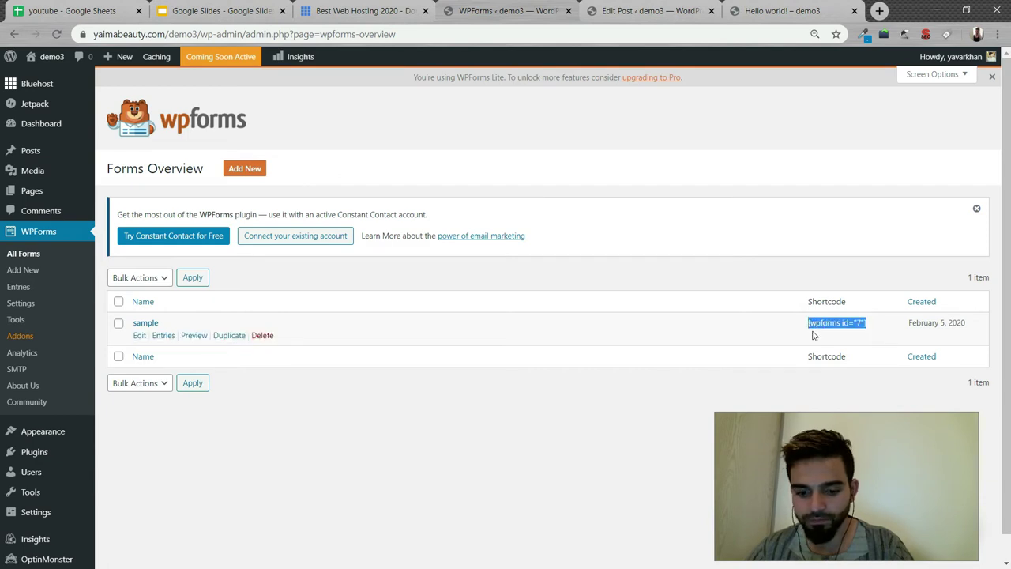
- Insert a Shortcode block containing [wpforms id="7"] below the welcome paragraph of the "Hello world!" post
left_click(821, 11)
left_click(652, 9)
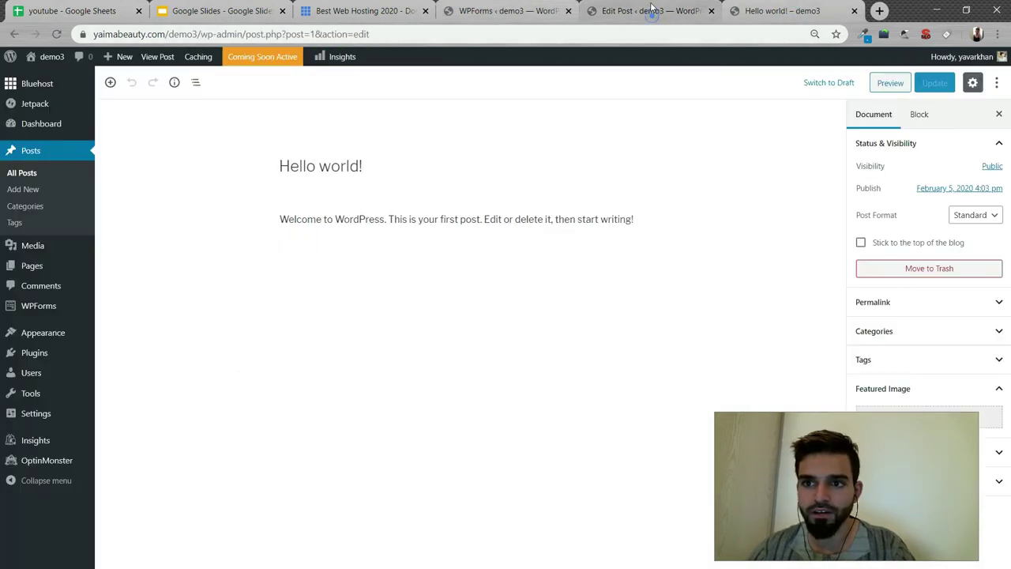
left_click(296, 218)
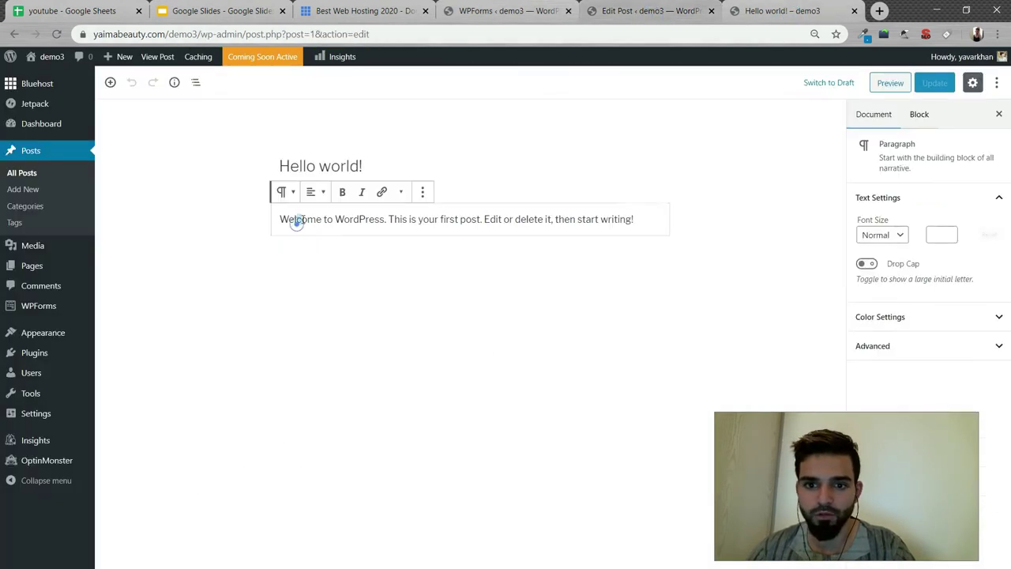
left_click(110, 82)
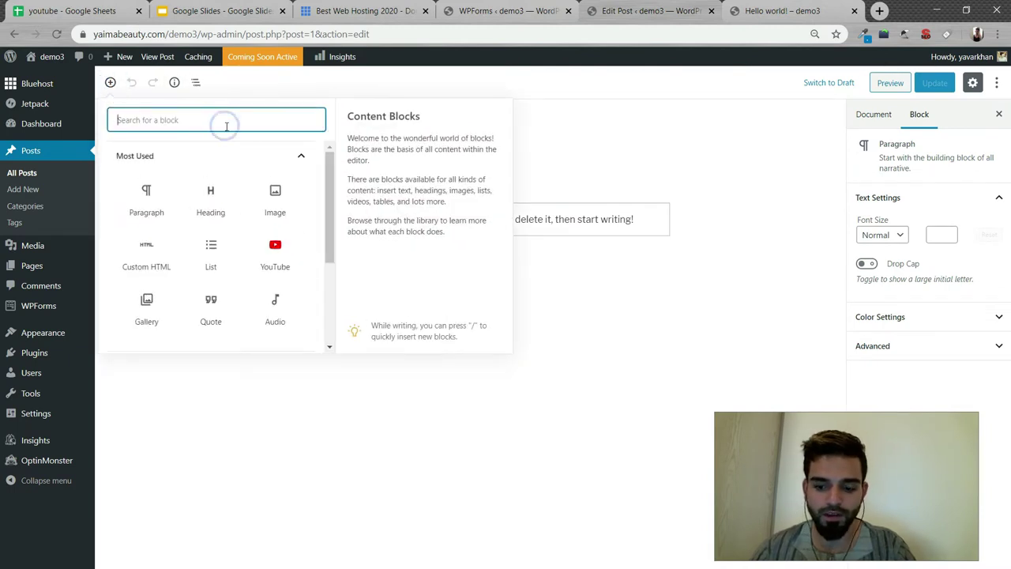
type("s+")
key("BackSpace")
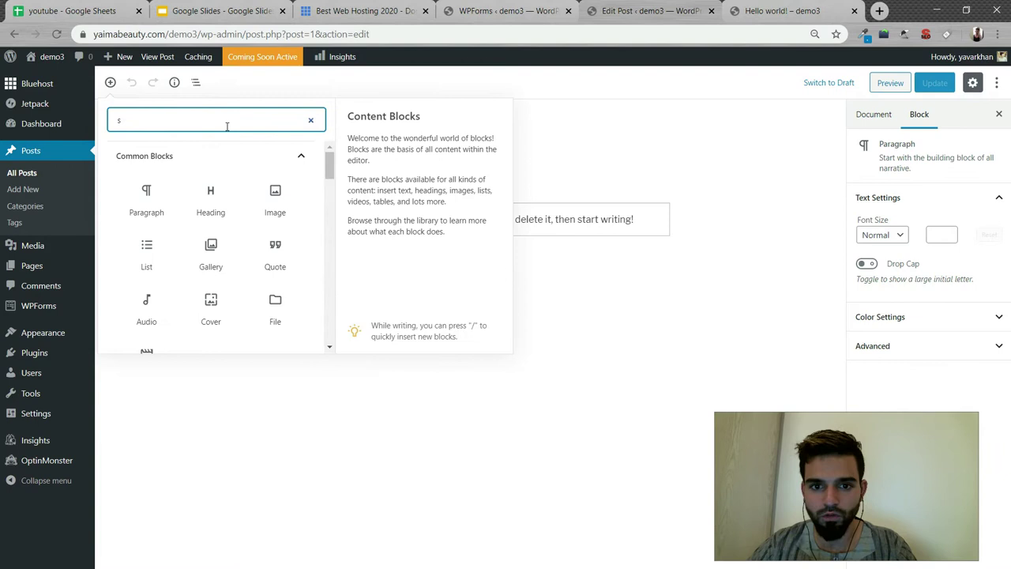
type("hort")
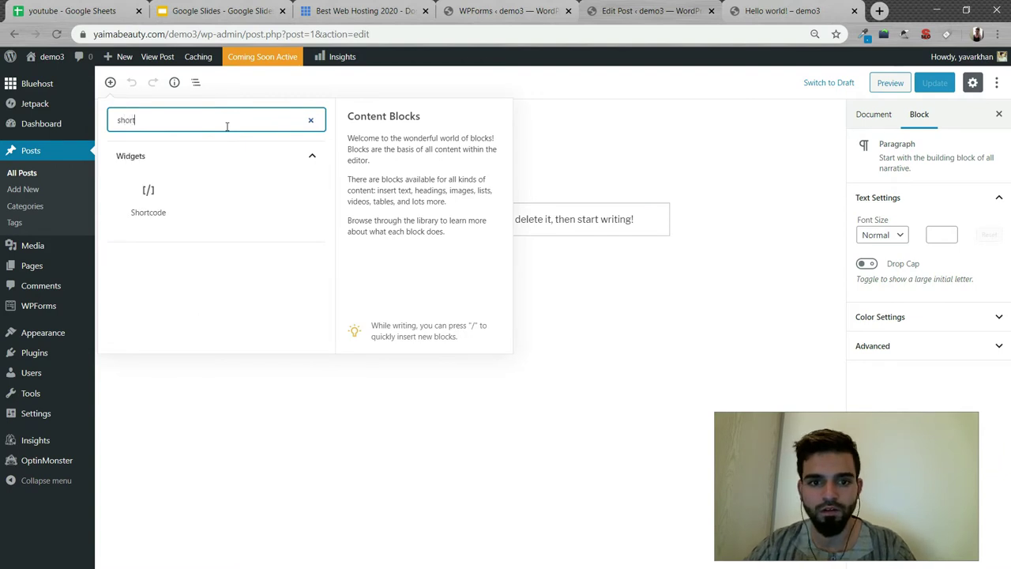
left_click(149, 199)
type("[wpforms id=\"7\"]")
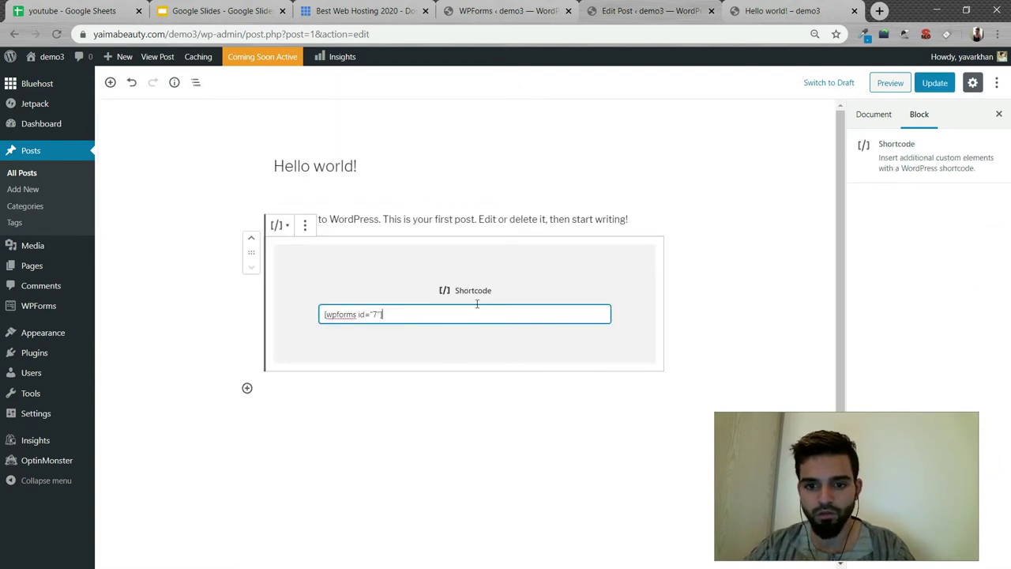
- Add a Paragraph block containing [wpforms id="7"] below the Shortcode block
left_click(429, 407)
left_click(247, 388)
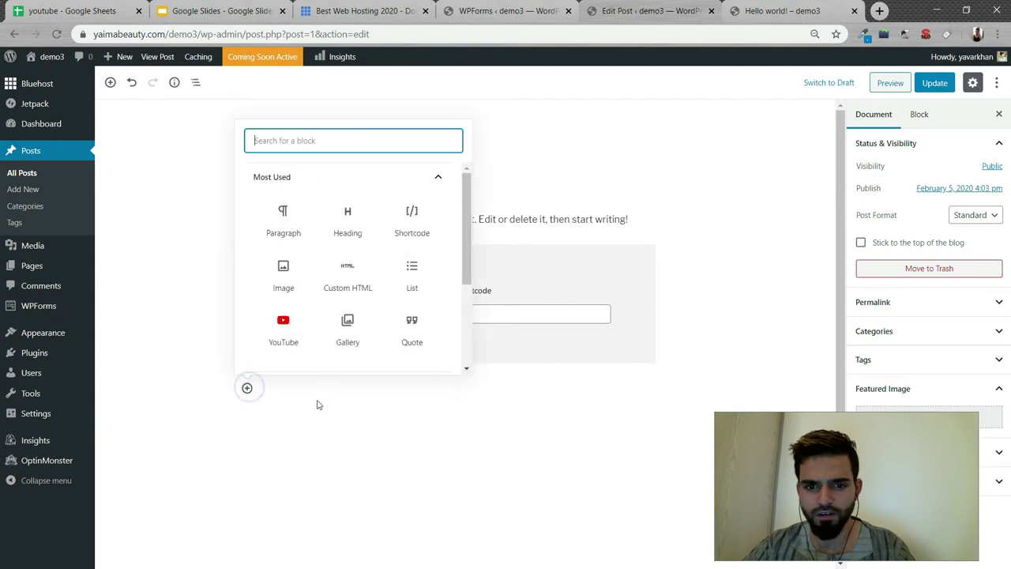
left_click(284, 206)
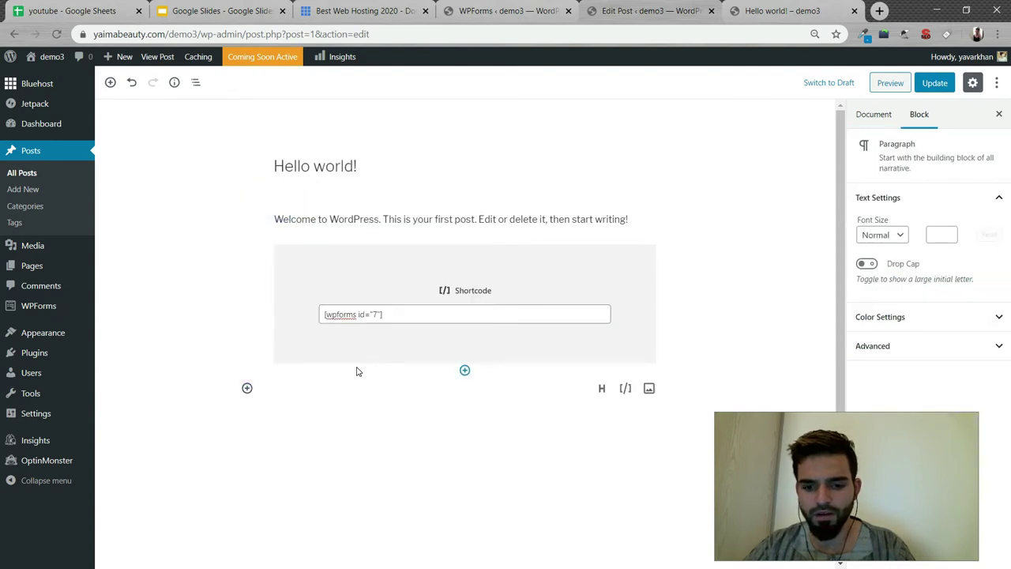
type("[wpforms id=\"7\"]")
left_click(170, 350)
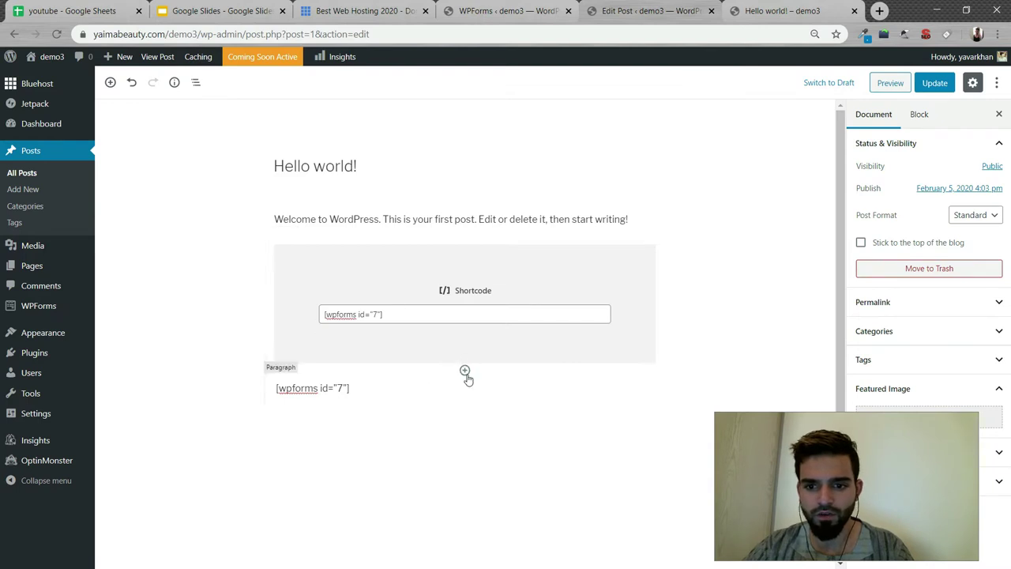
- Add a Custom HTML block containing [wpforms id="7"] at the end of the post
left_click(111, 82)
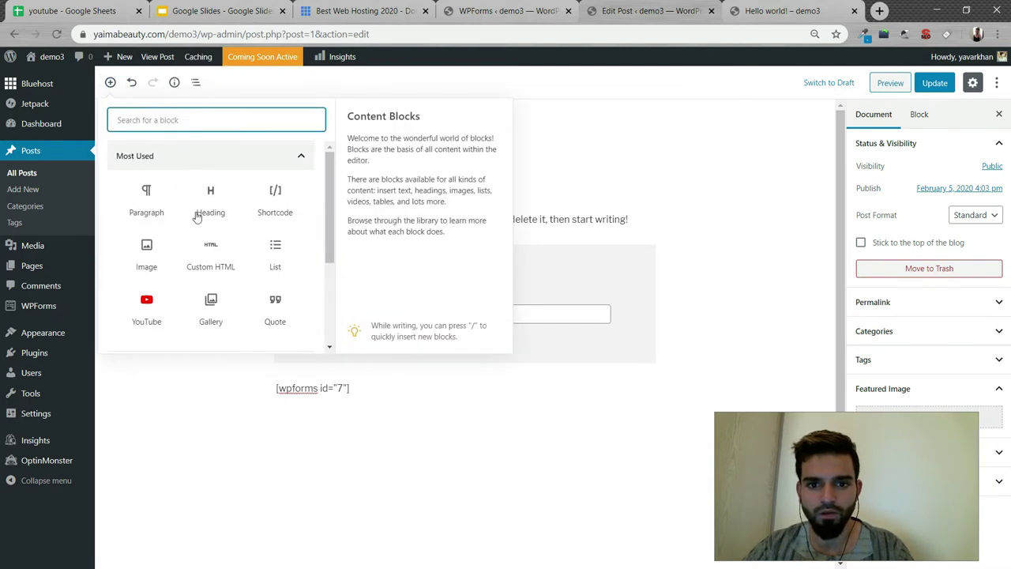
left_click(211, 253)
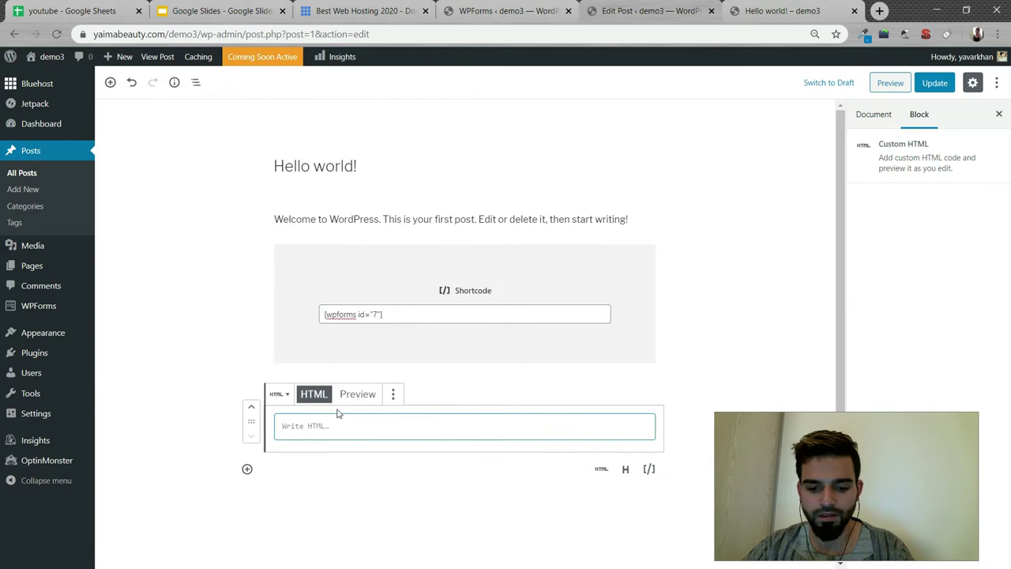
type("[wpforms id=\"7\"]")
left_click(347, 473)
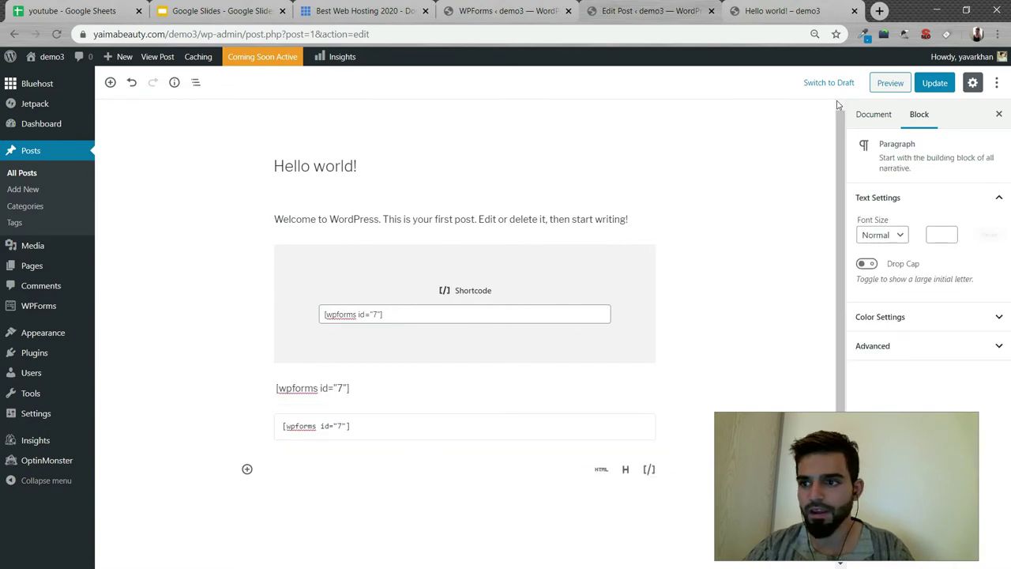
- Update the "Hello world!" post and review the embedded forms on its reloaded live page
left_click(934, 82)
left_click(746, 8)
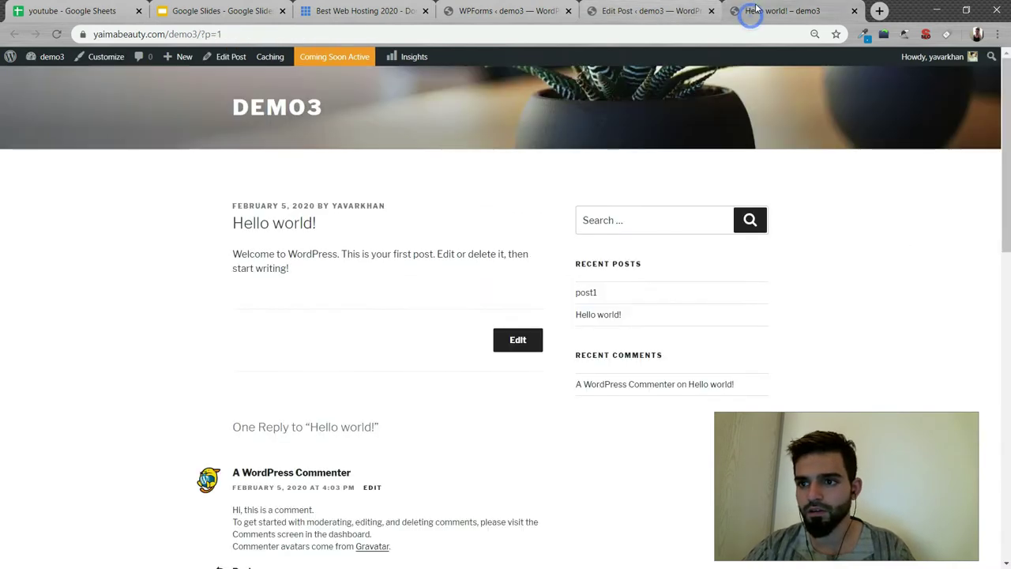
left_click(679, 9)
left_click(754, 11)
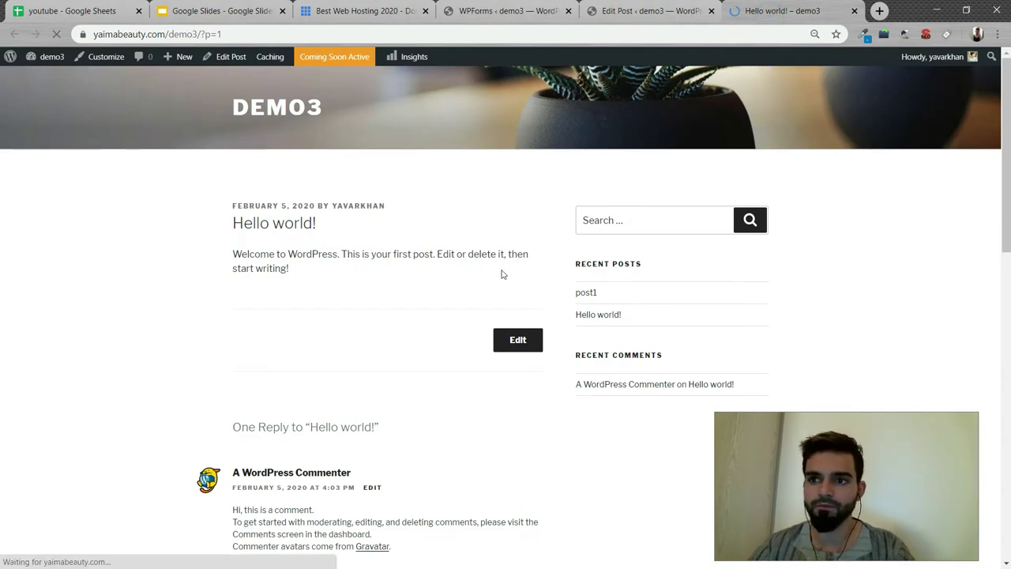
scroll(320, 178, "down", 3)
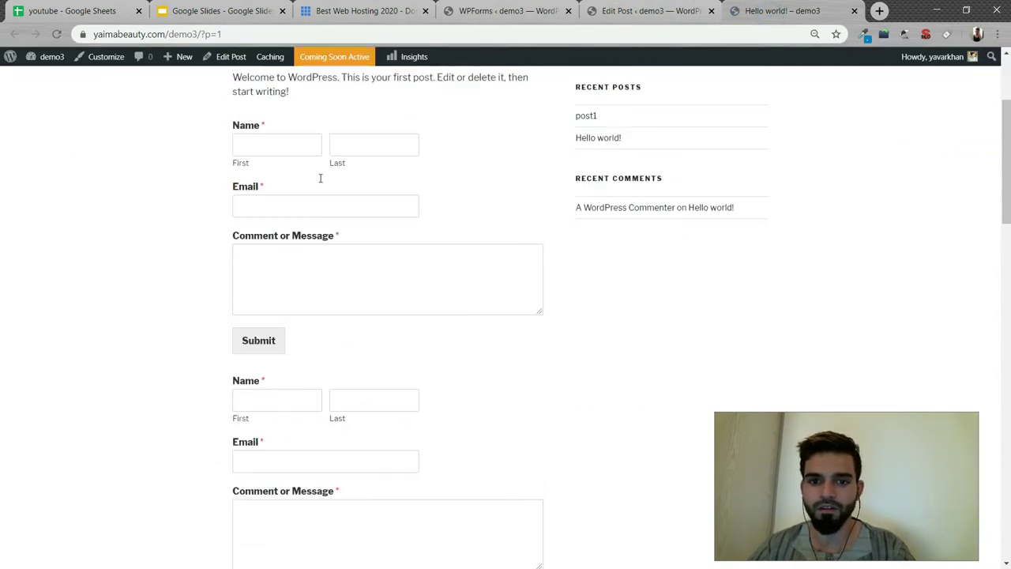
scroll(272, 263, "up", 2)
scroll(318, 355, "down", 6)
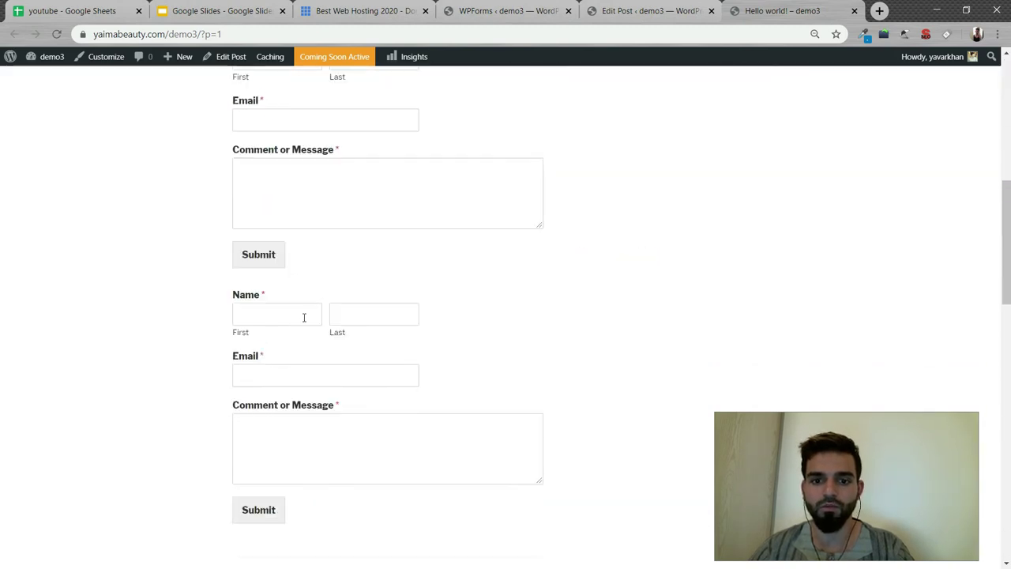
scroll(303, 317, "down", 2)
scroll(280, 293, "up", 5)
scroll(284, 264, "up", 3)
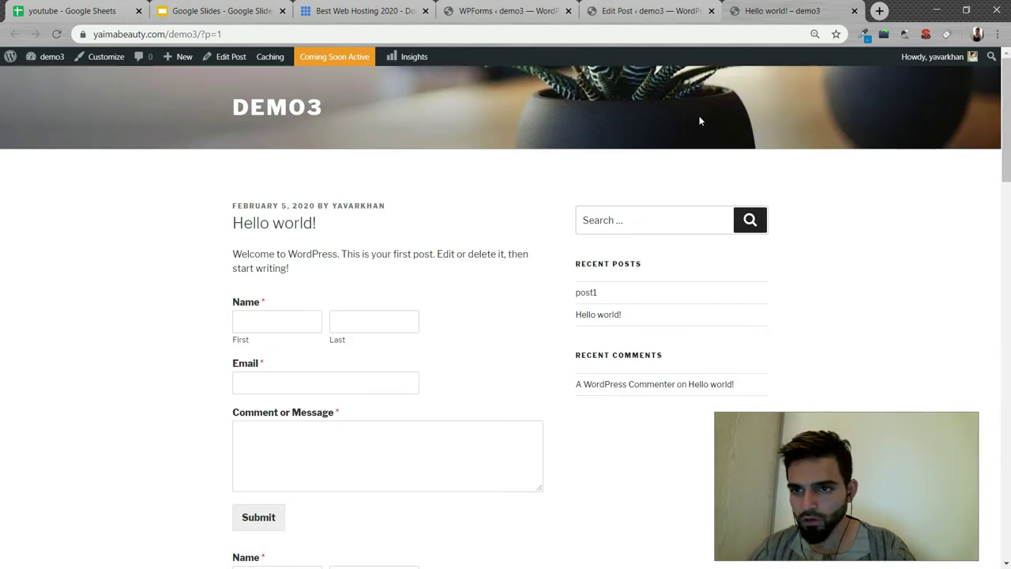
- Return to the WordPress admin and search the installable plugins for "shortcode"
left_click(643, 11)
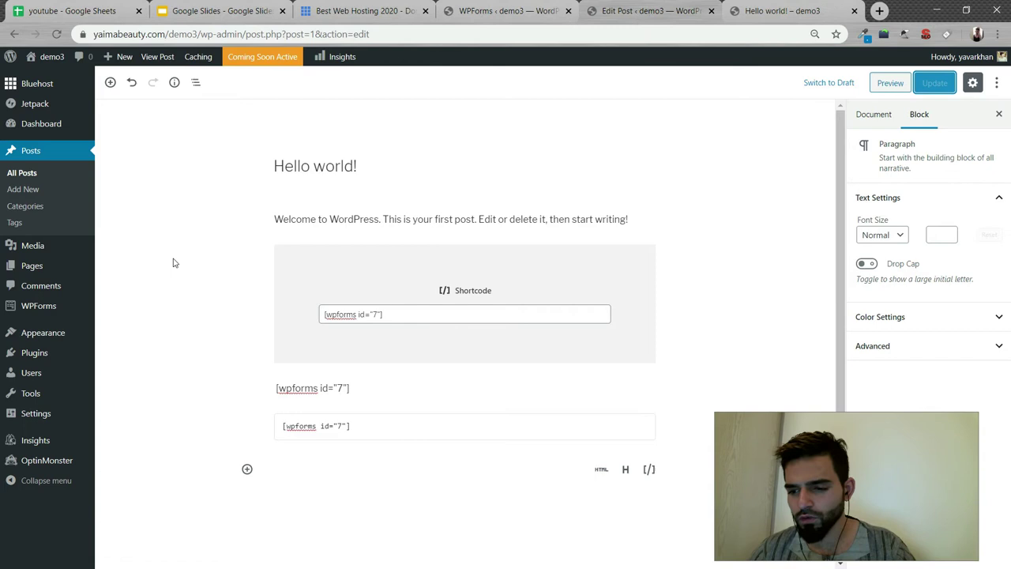
mouse_move(87, 357)
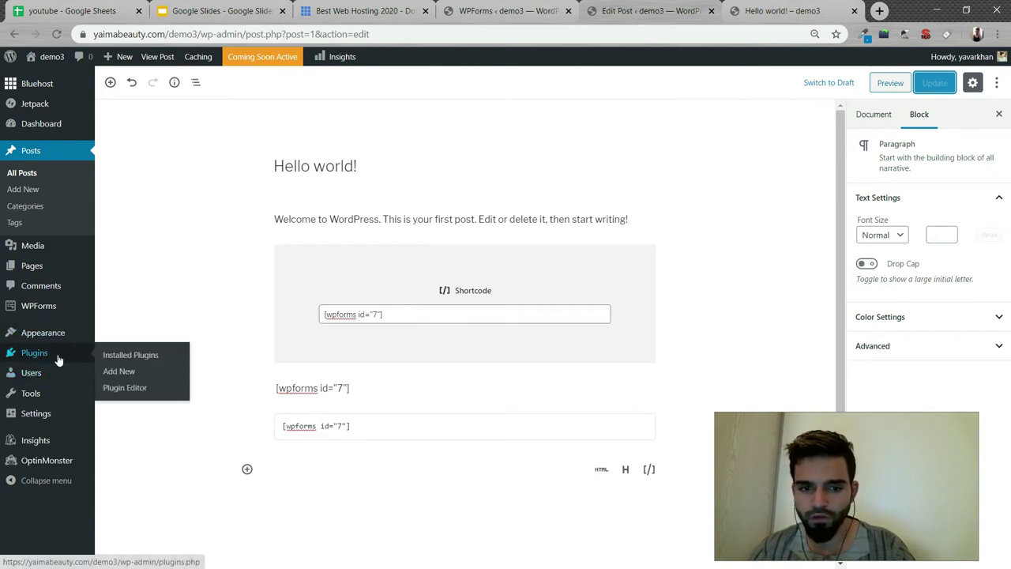
left_click(132, 371)
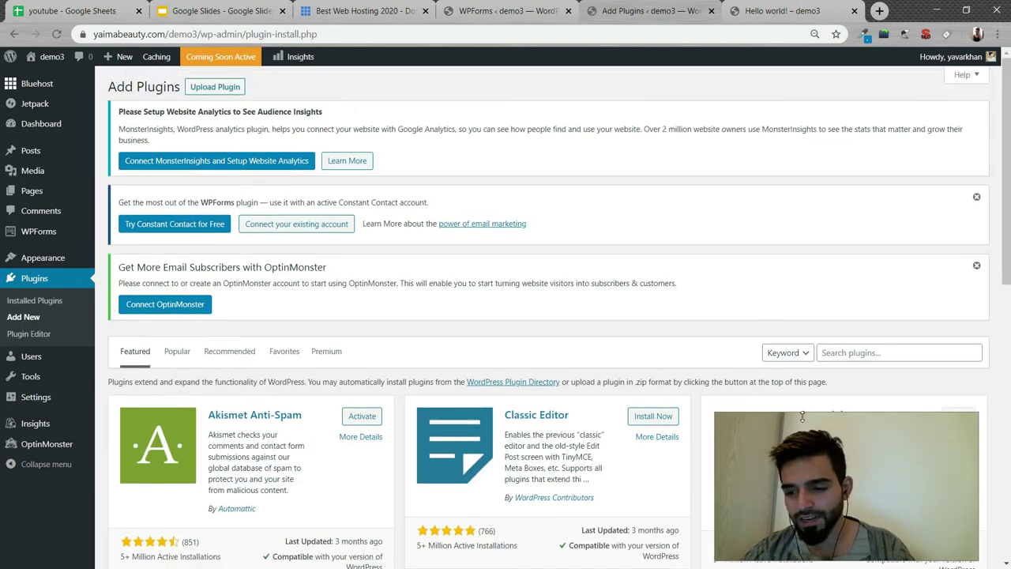
left_click(896, 344)
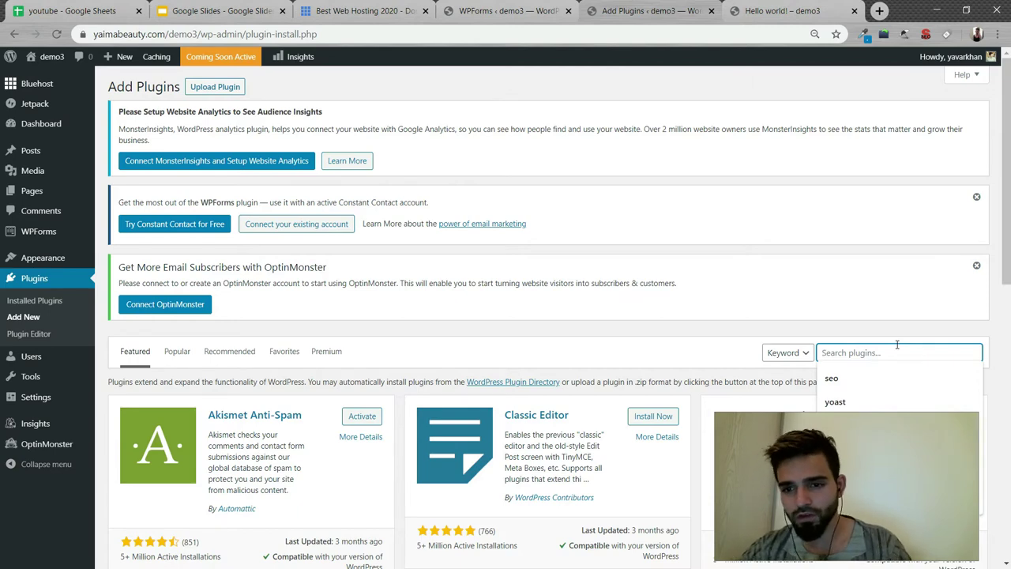
scroll(896, 344, "down", 2)
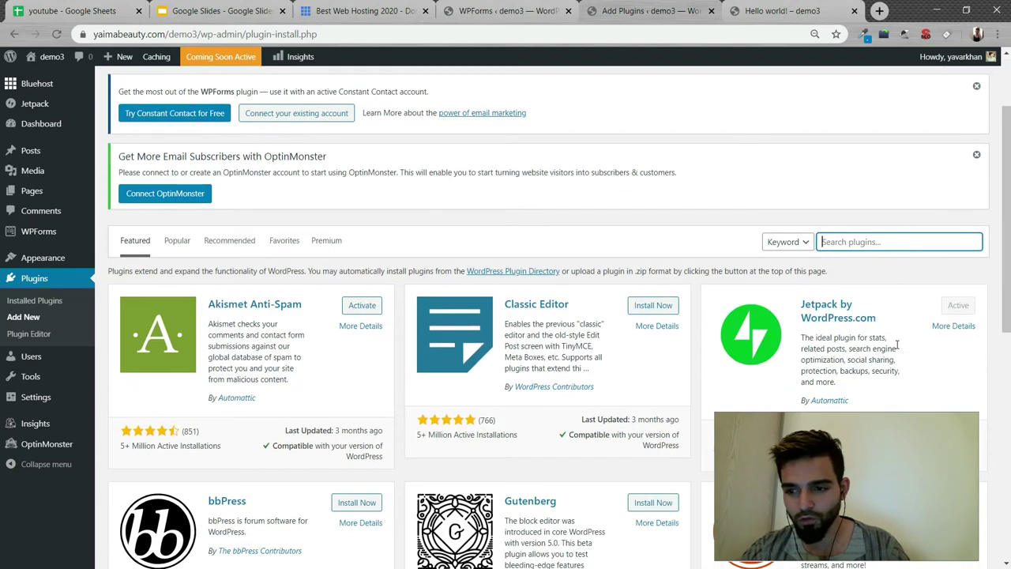
type("shortcode")
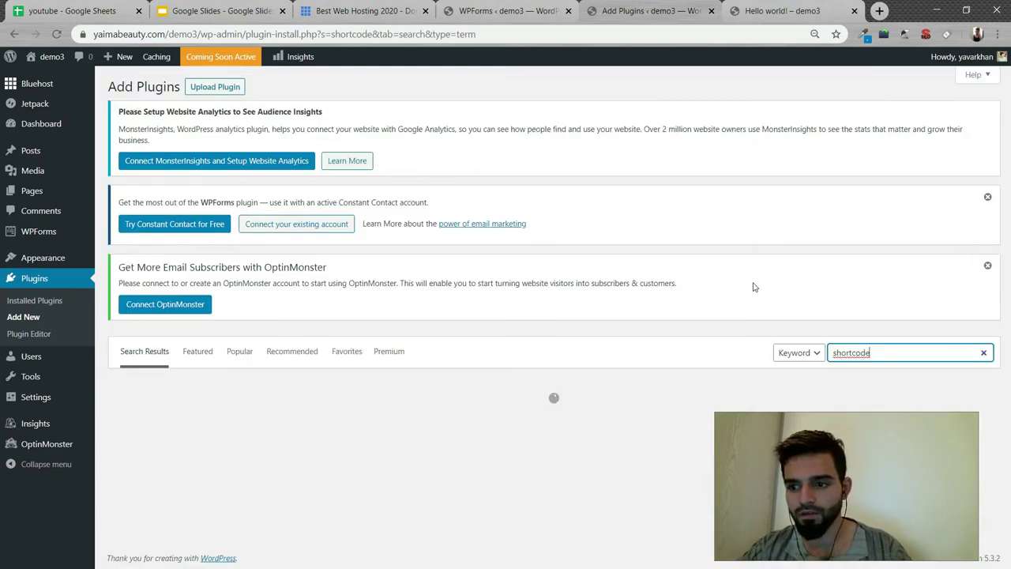
- Install and activate the WordPress Shortcodes Plugin — Shortcodes Ultimate
scroll(710, 287, "down", 3)
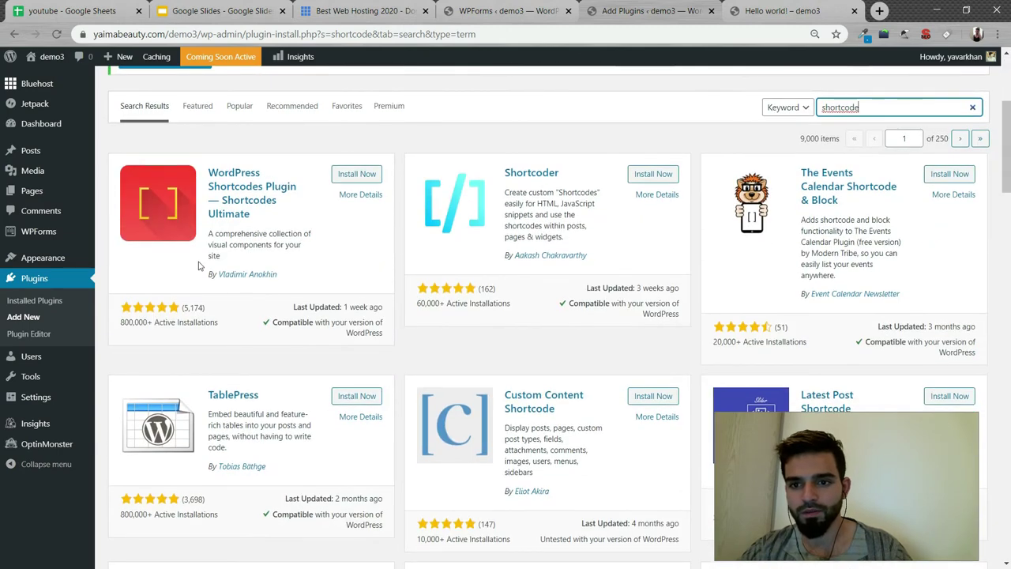
left_click(358, 174)
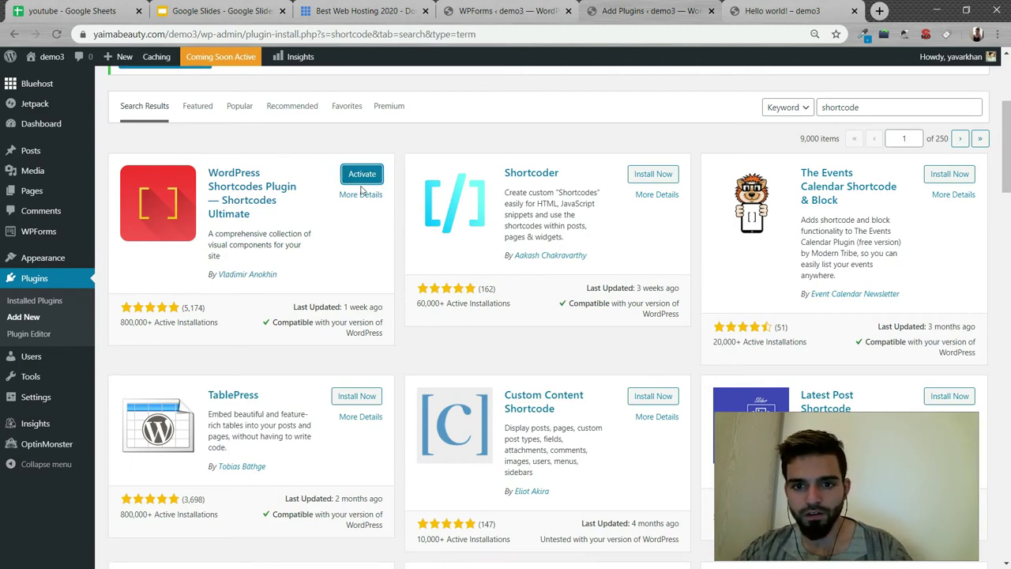
left_click(367, 180)
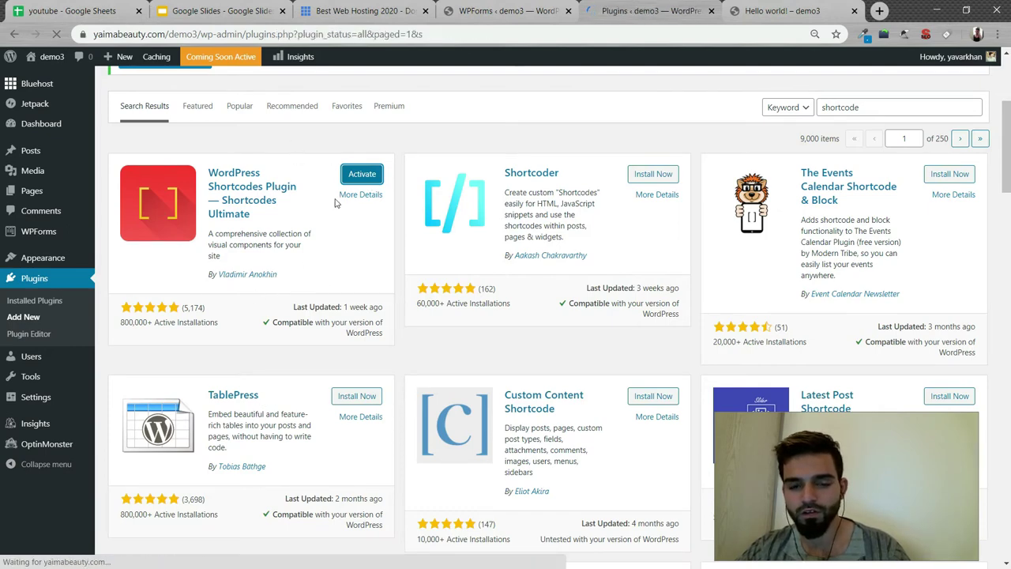
- Open the Heading entry in Shortcodes Ultimate's available shortcodes and copy its full su_heading shortcode
scroll(154, 371, "down", 2)
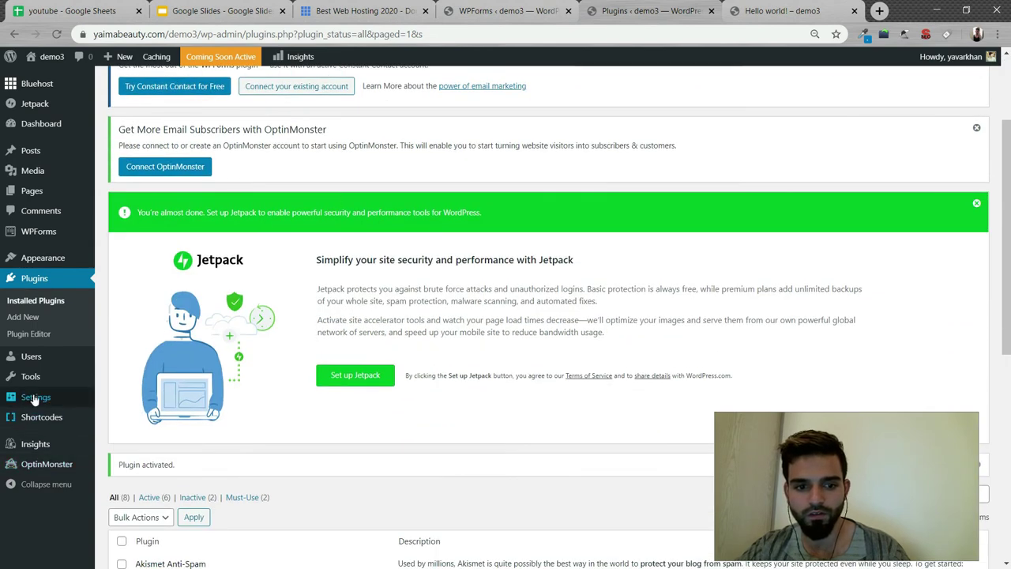
left_click(35, 419)
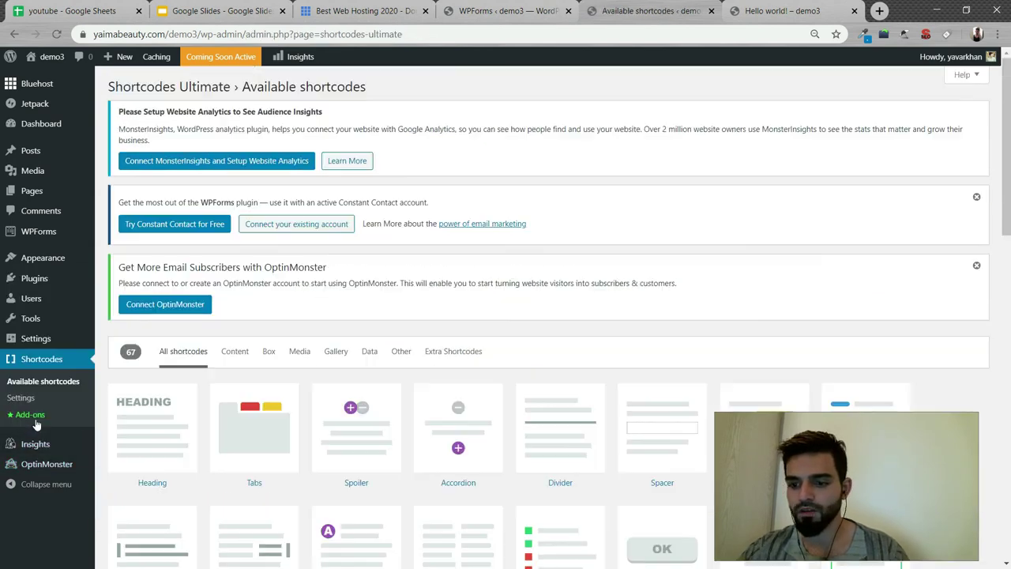
scroll(35, 424, "down", 2)
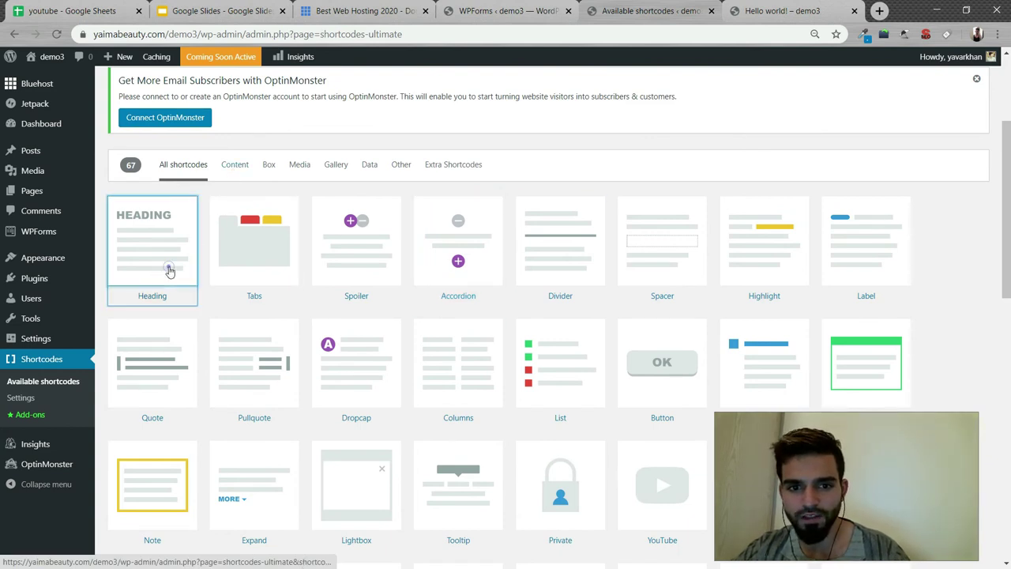
left_click(169, 268)
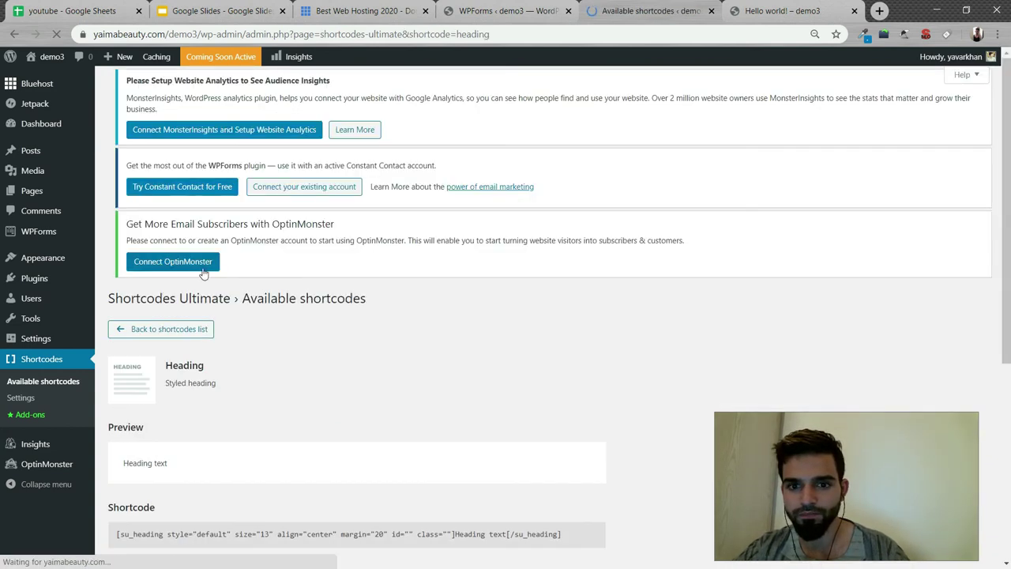
scroll(283, 404, "down", 2)
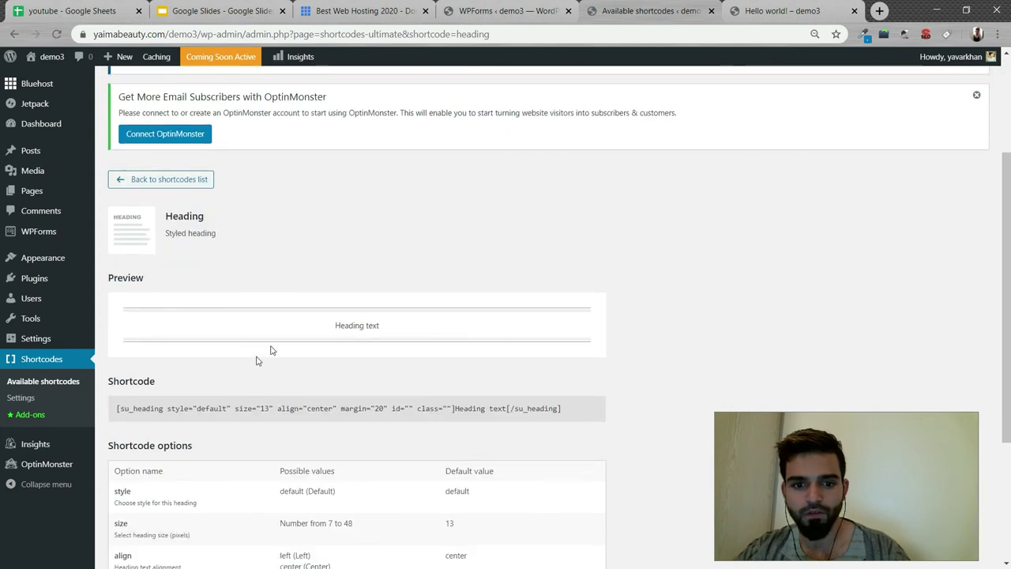
scroll(119, 409, "down", 1)
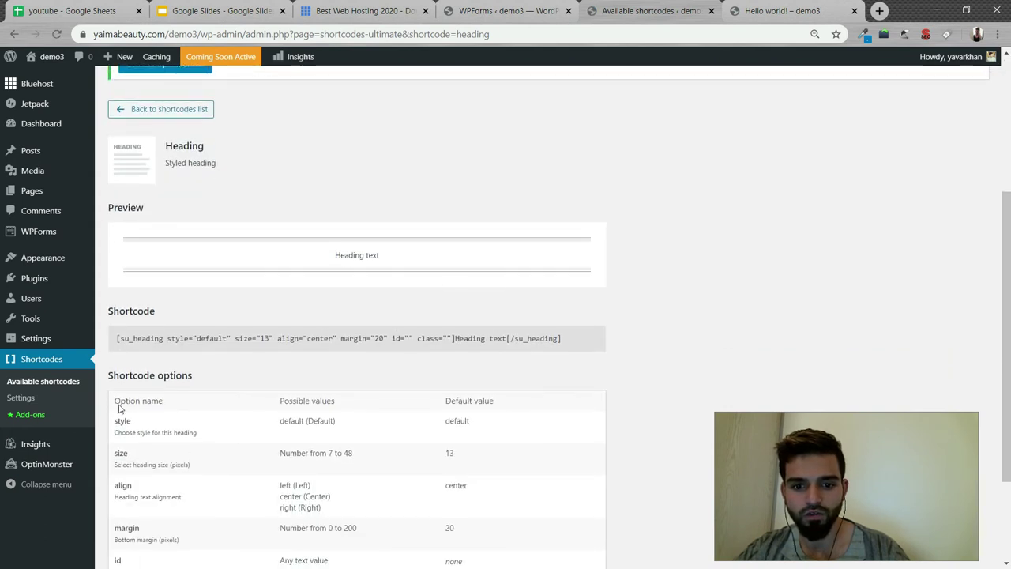
left_click(112, 337)
key("ctrl+c")
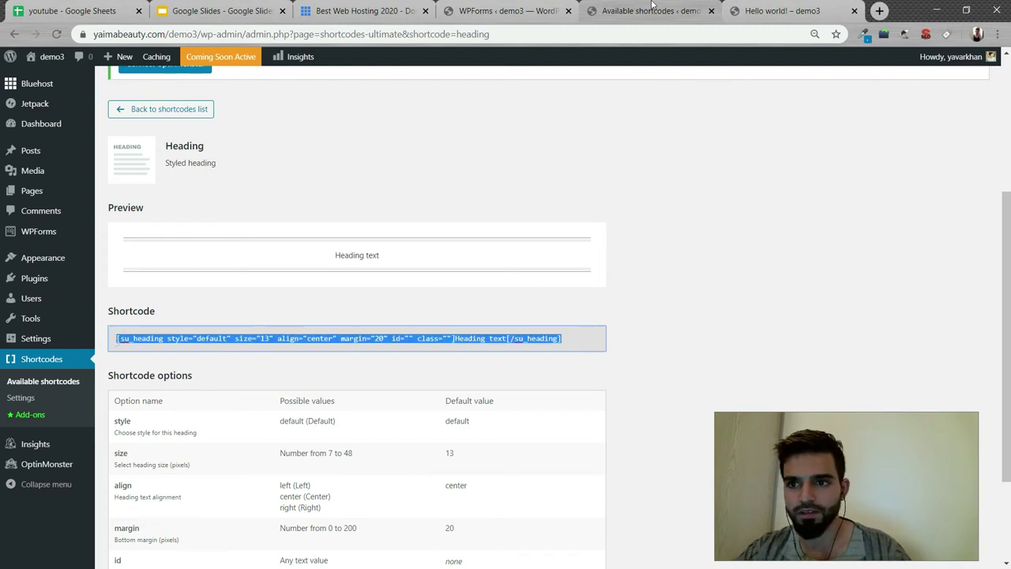
- In the "Hello world!" post's editor, duplicate the first Shortcode block and replace the copy's content with the copied su_heading shortcode
left_click(799, 7)
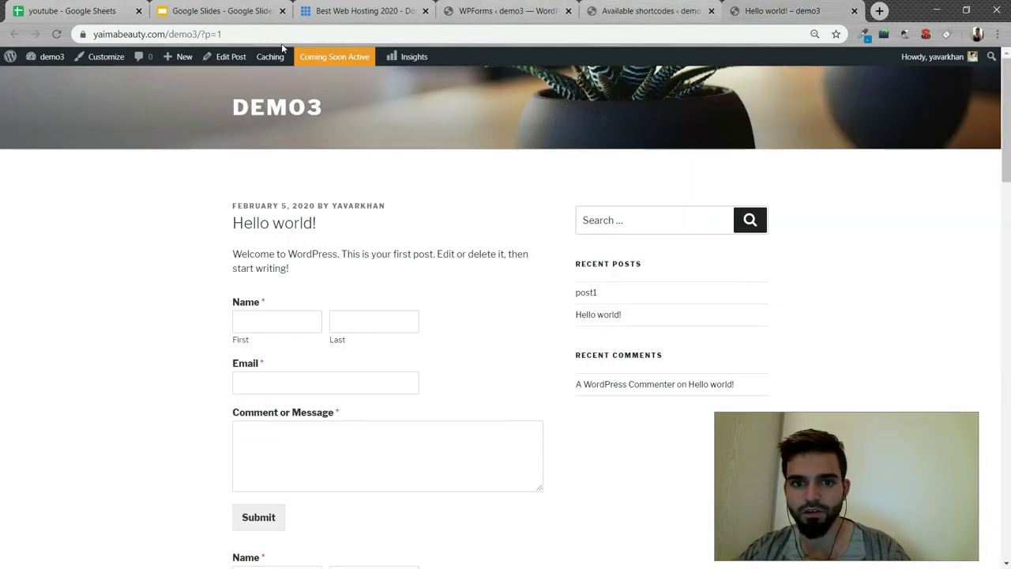
left_click(225, 58)
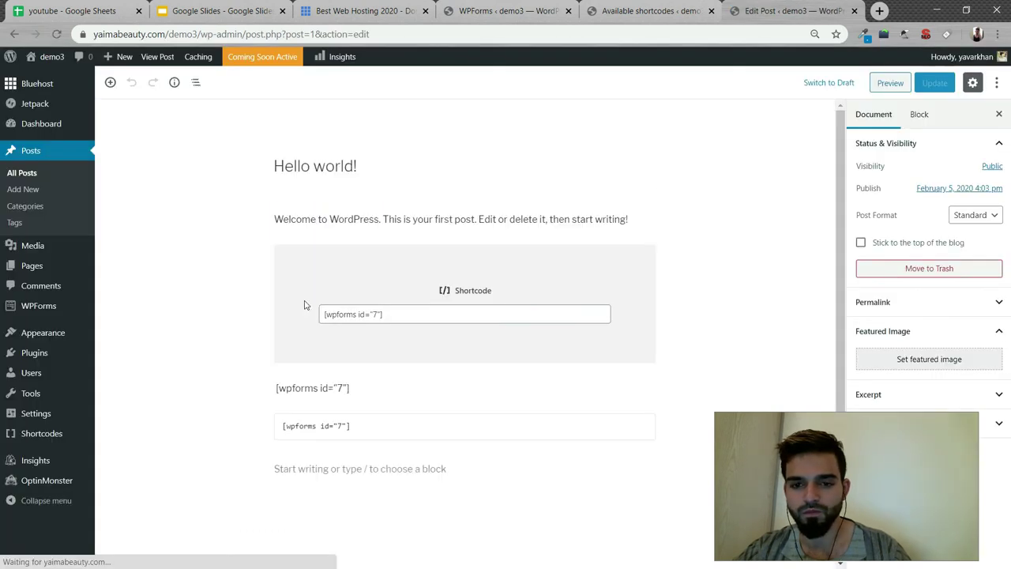
left_click(433, 295)
left_click(326, 225)
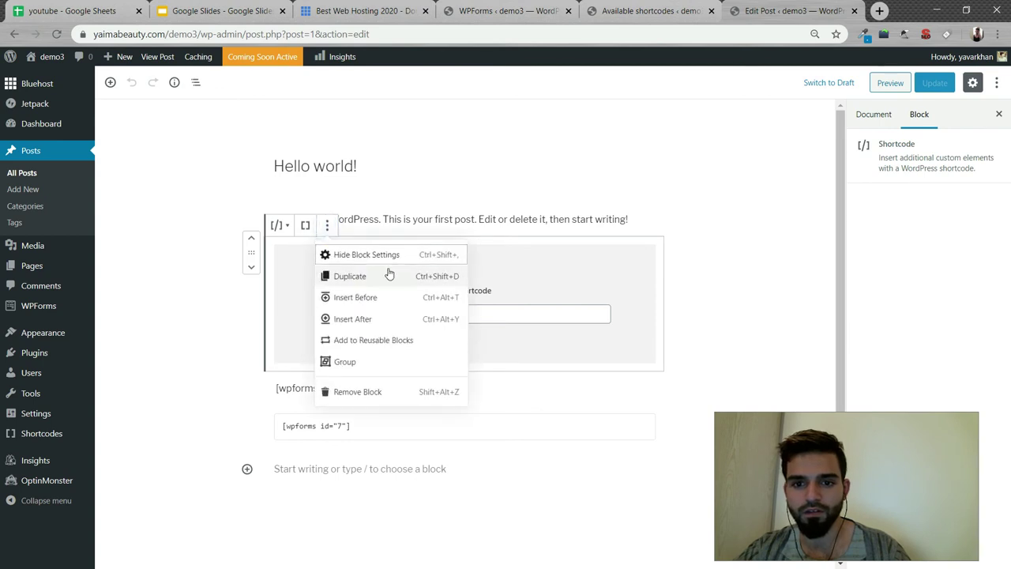
left_click(350, 275)
key("ctrl+a")
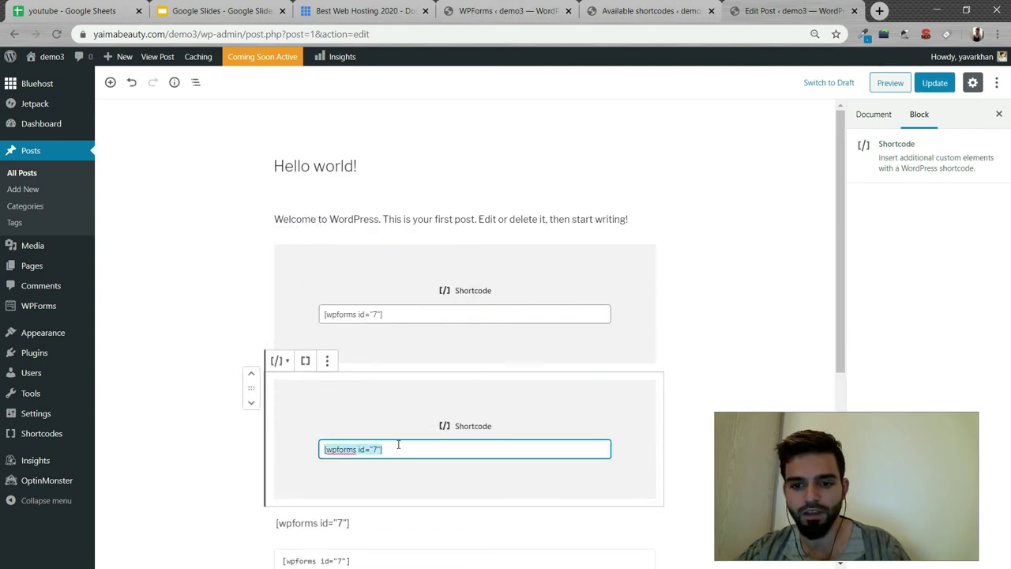
key("ctrl+v")
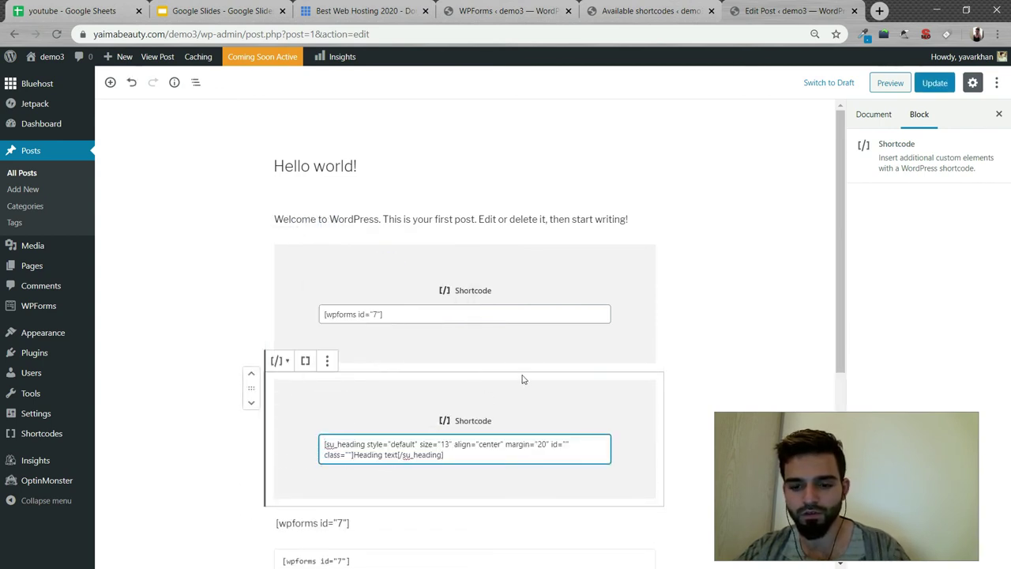
- Update the "Hello world!" post and check the styled heading between the forms on its live page
left_click(936, 88)
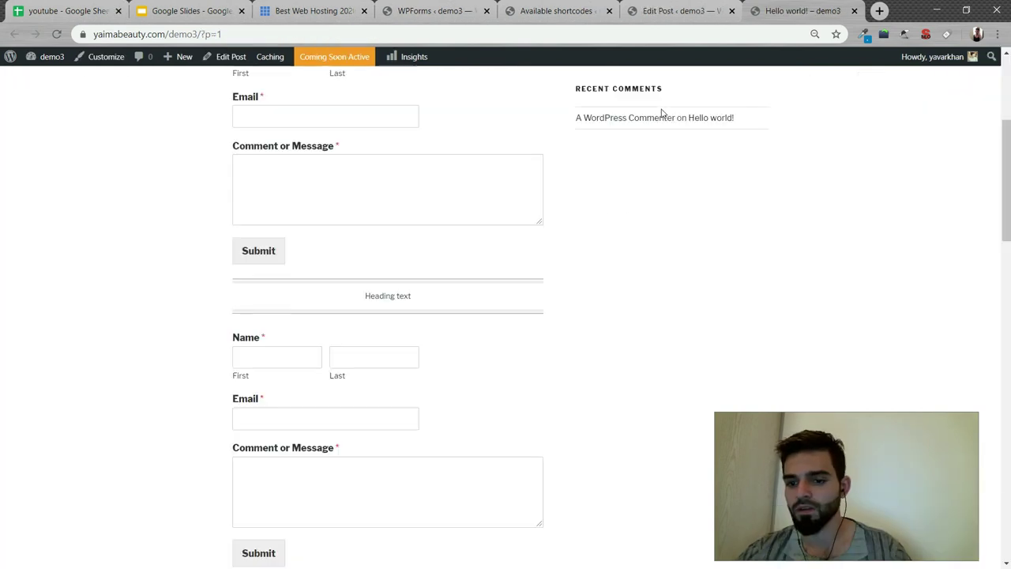
scroll(644, 146, "up", 2)
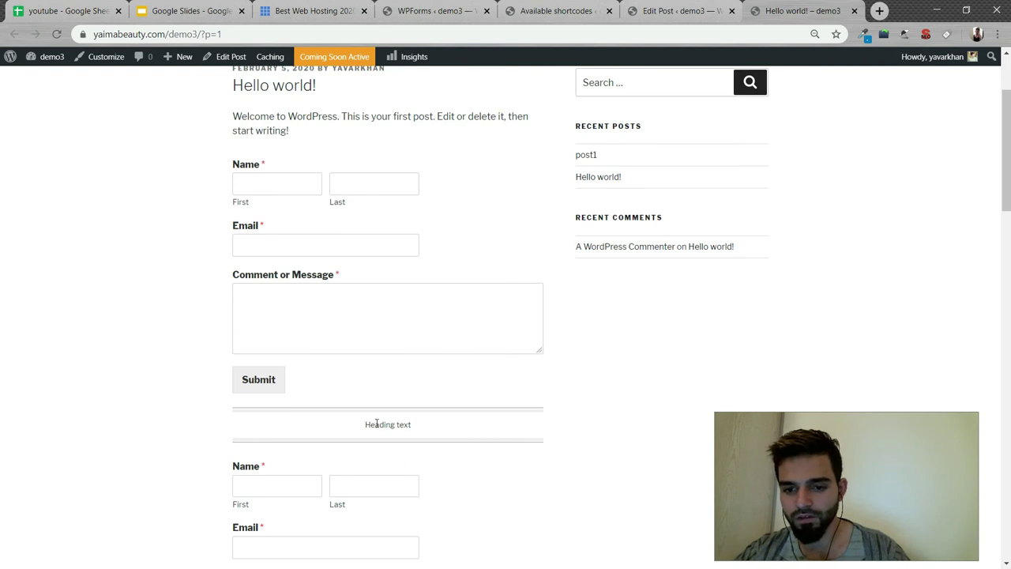
left_click_drag(329, 431, 403, 434)
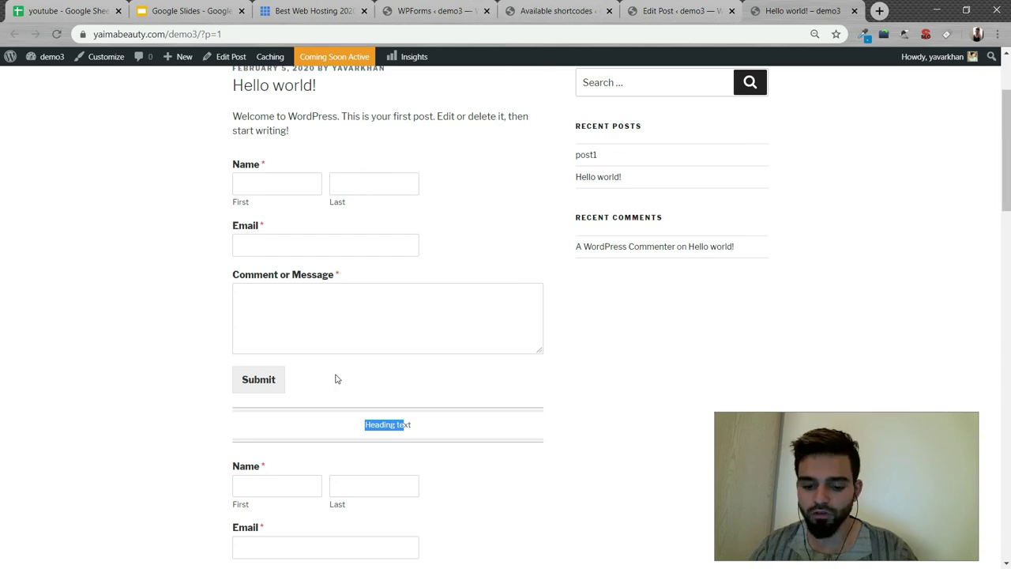
- Open the tutorial author's website in a new browser tab and view its Free Training course page
key("ctrl+t")
type("yav")
key("Return")
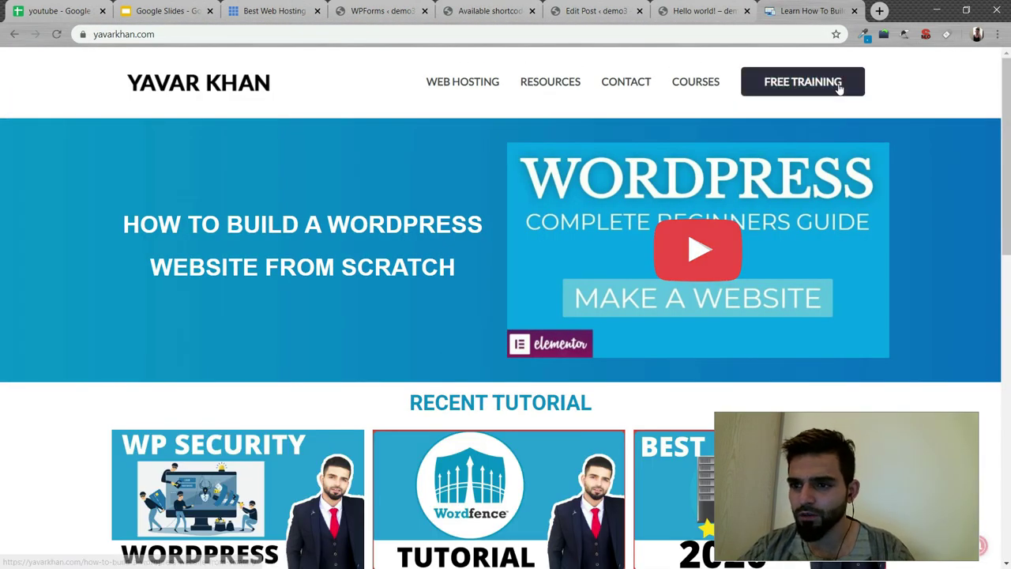
left_click(843, 92)
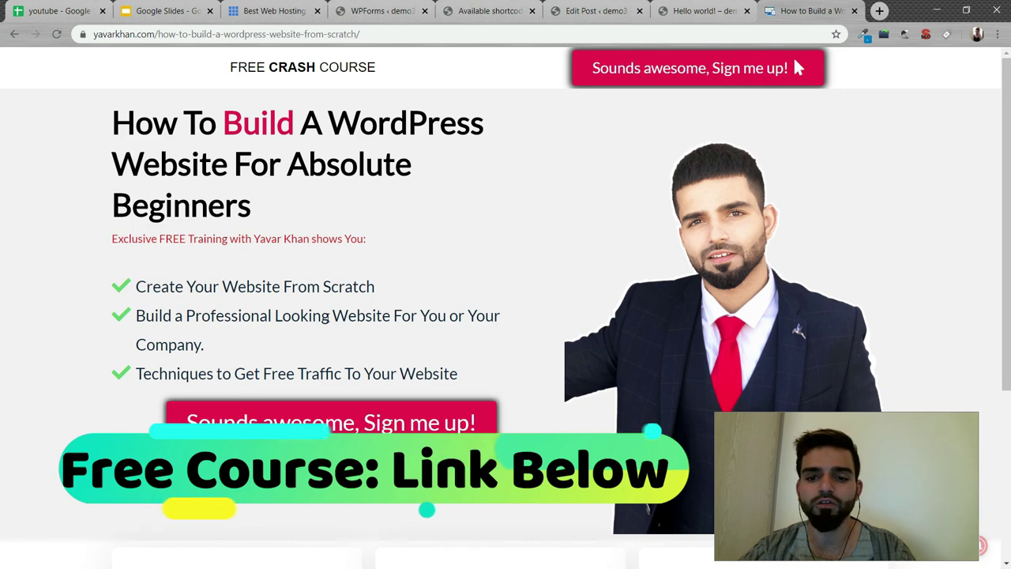
left_click_drag(300, 367, 462, 369)
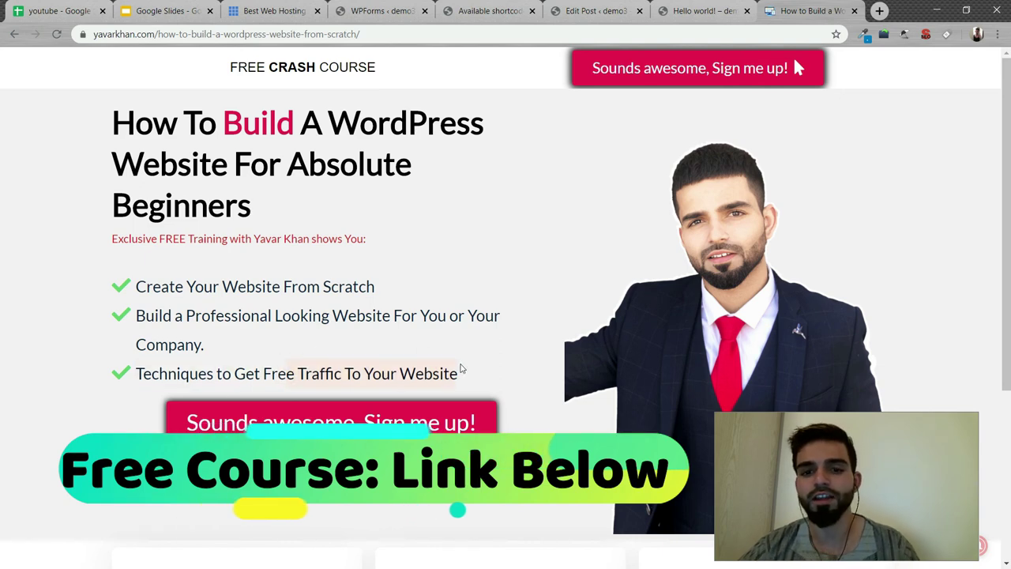